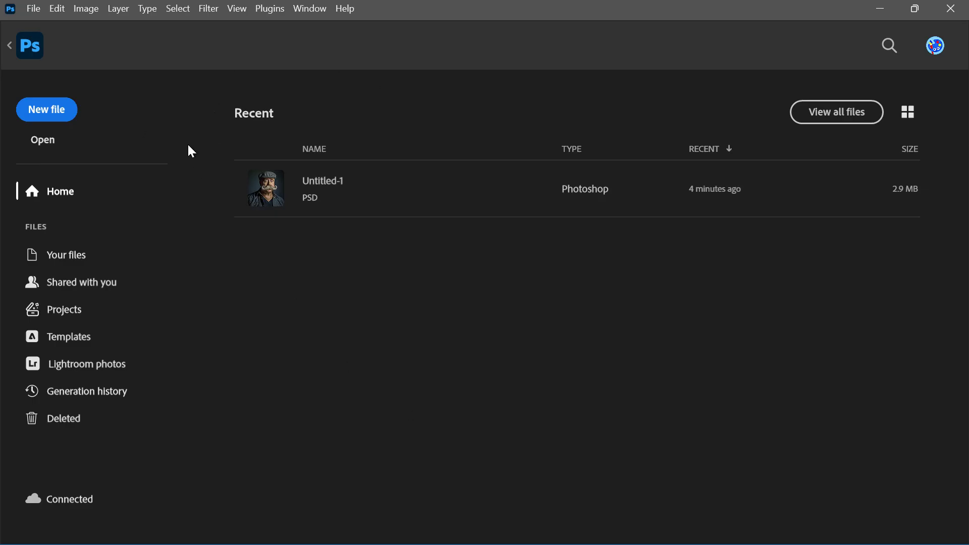
Return to the open Untitled-1 document and look through its three photo layers
left_click(9, 46)
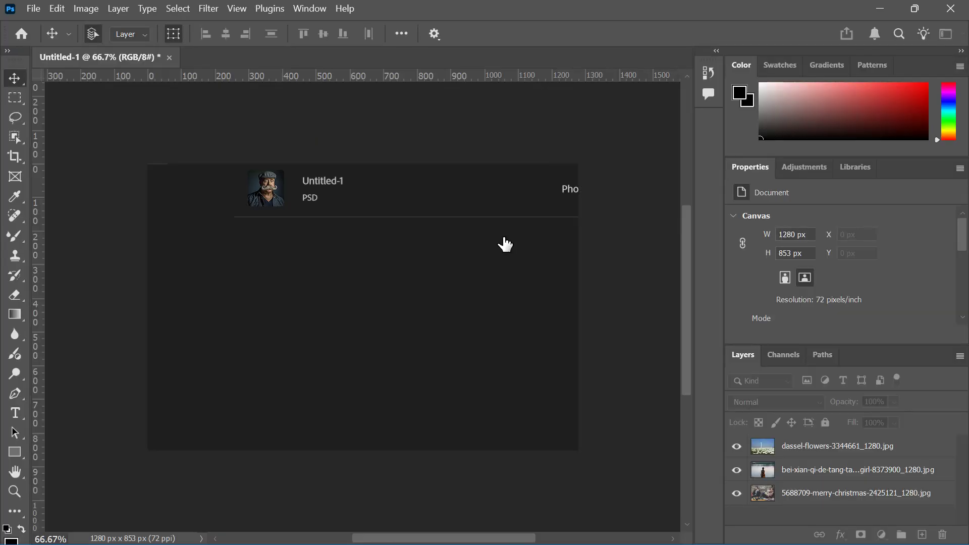
left_click(775, 464)
left_click(773, 454)
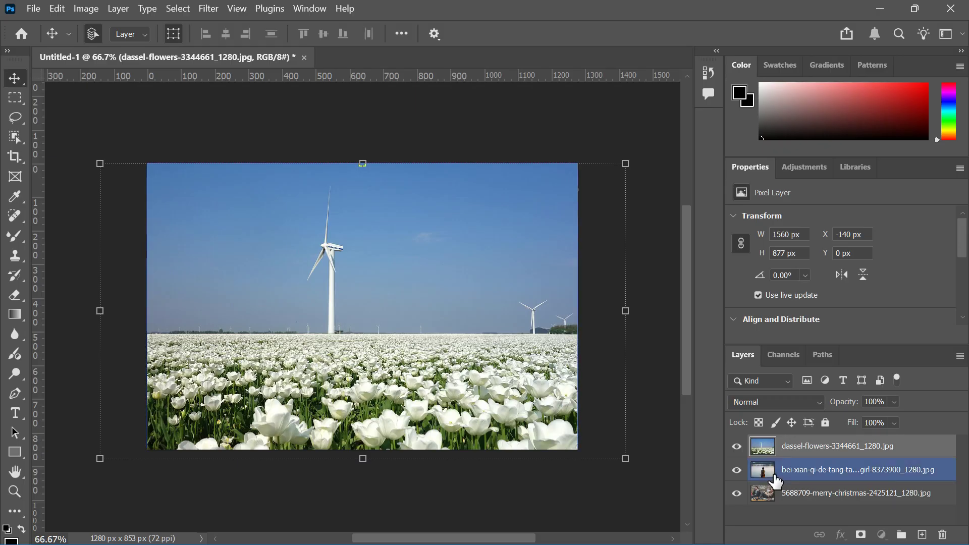
left_click(772, 474)
left_click(769, 499)
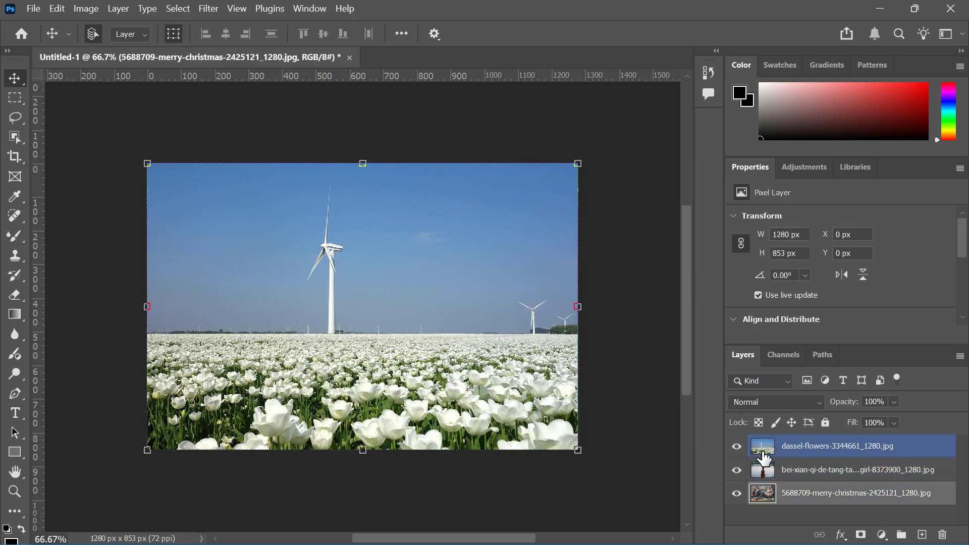
left_click(28, 36)
left_click(34, 10)
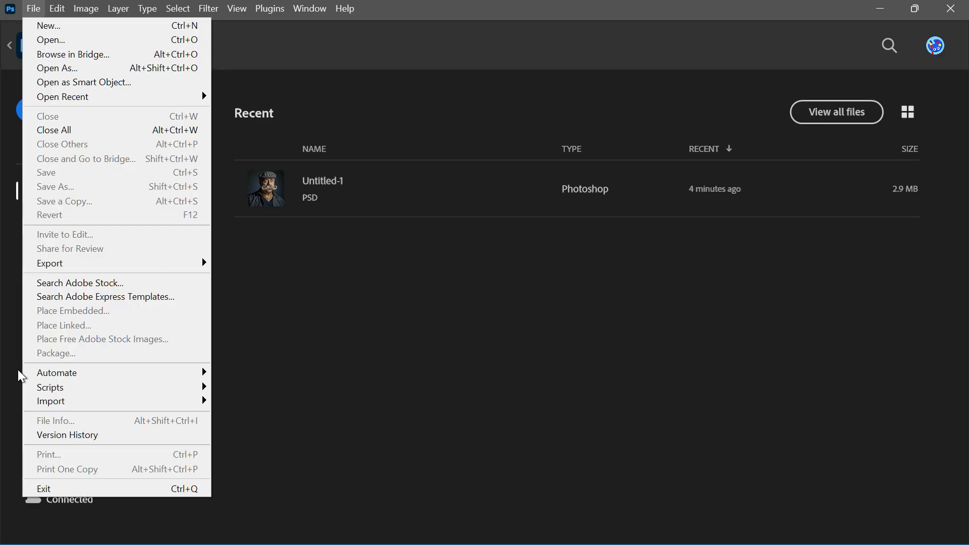
mouse_move(172, 392)
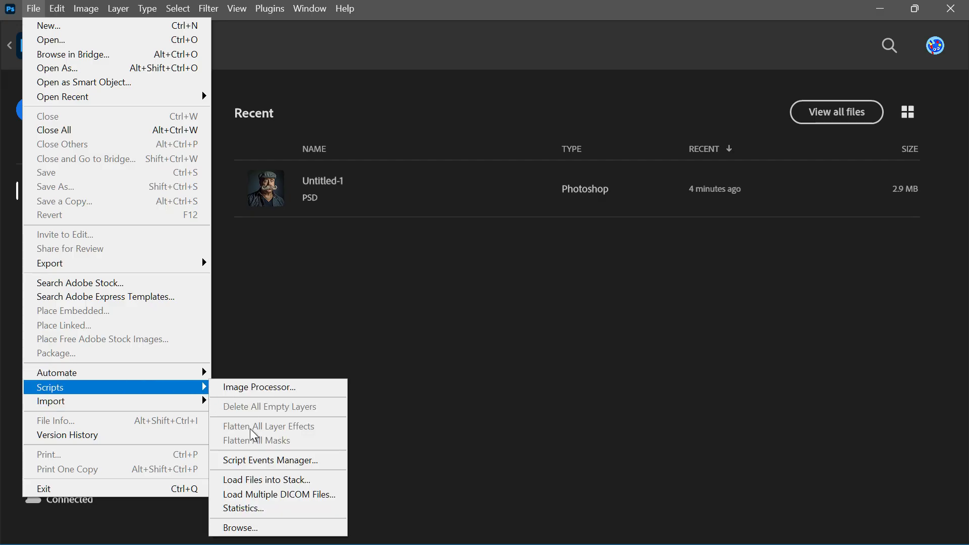
left_click(276, 479)
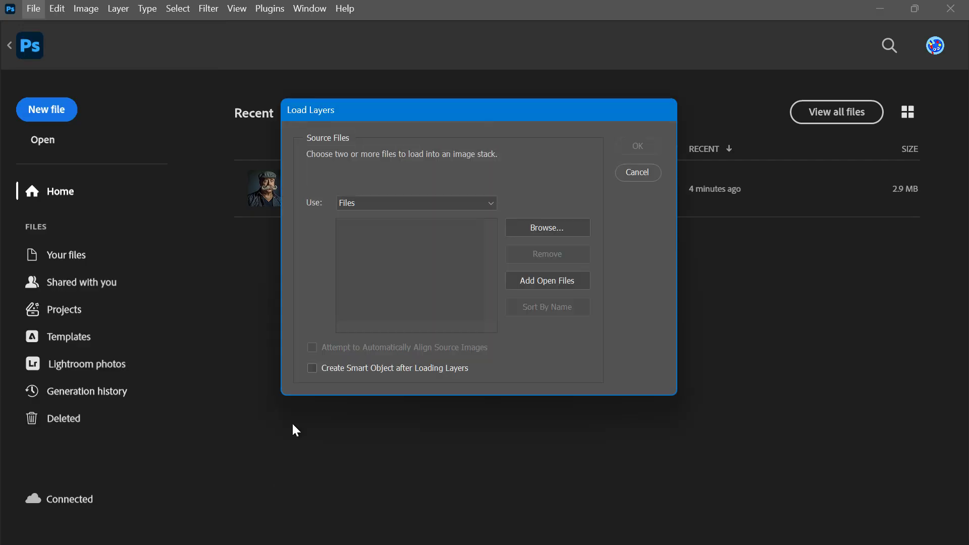
left_click(533, 234)
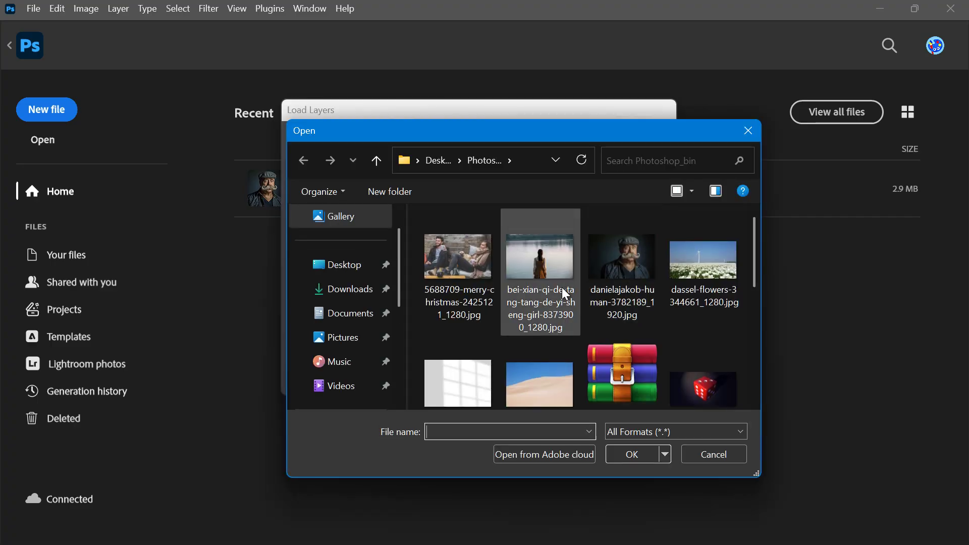
left_click(748, 132)
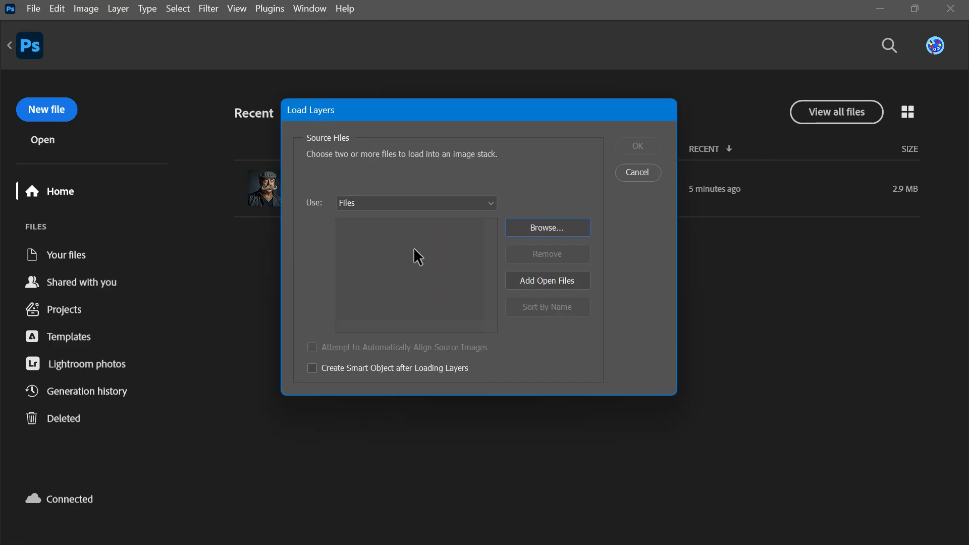
left_click(639, 171)
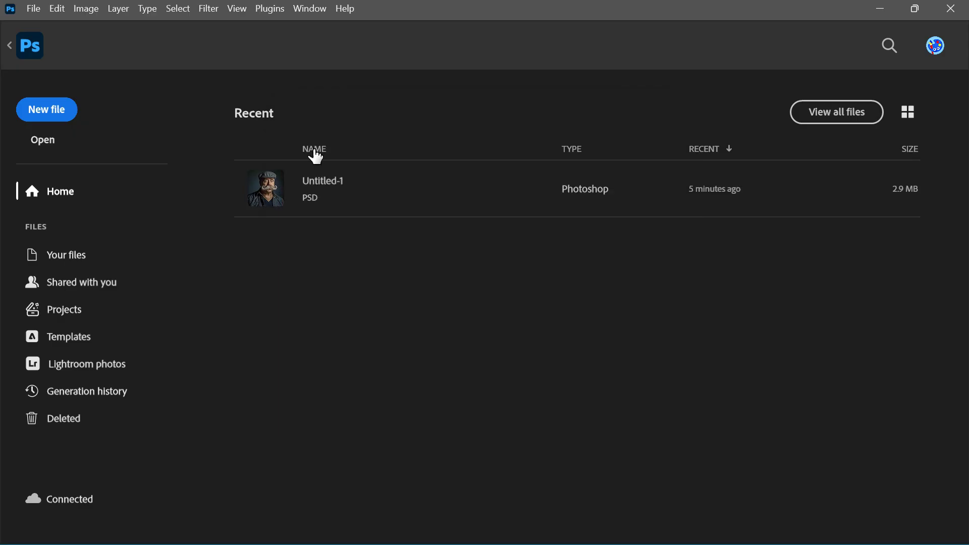
Go back to the open document, review the stacked image layers and select the dassel-flowers layer
left_click(8, 46)
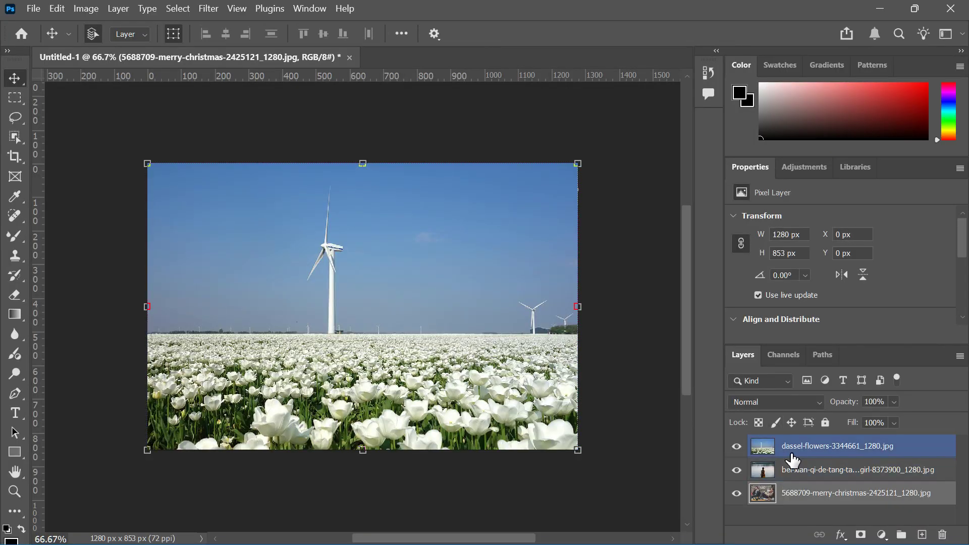
left_click(798, 447)
left_click(801, 469)
left_click(805, 492)
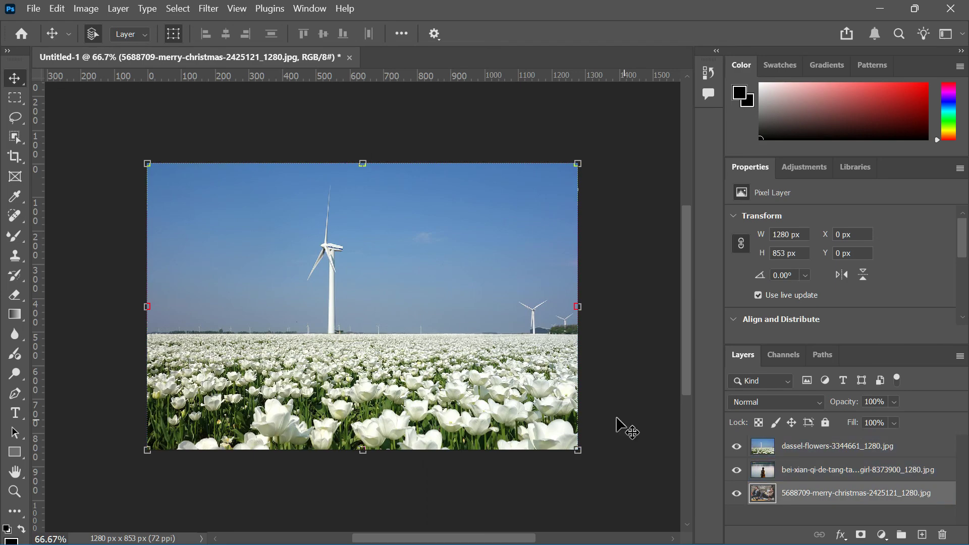
left_click(796, 453)
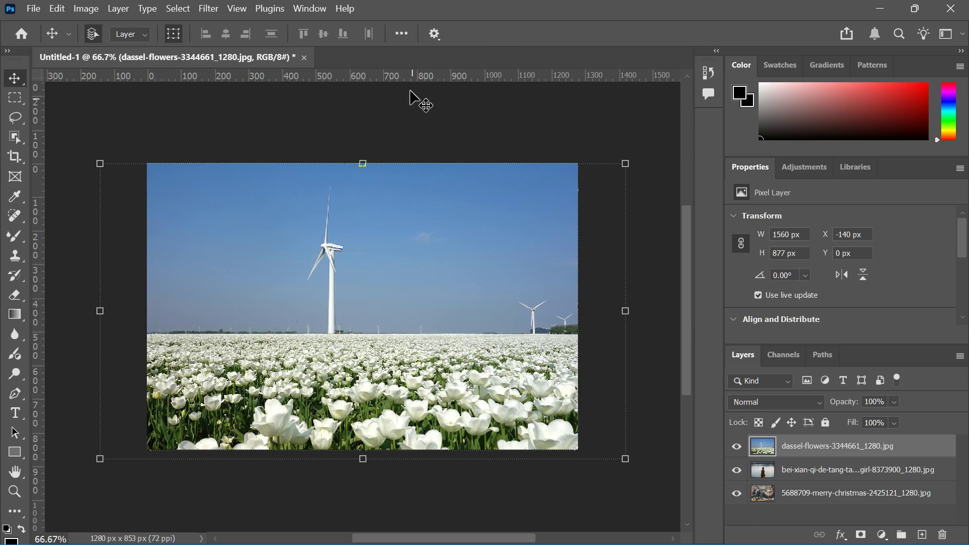
Create a frame animation in the Timeline with its frames made from the image layers
left_click(309, 8)
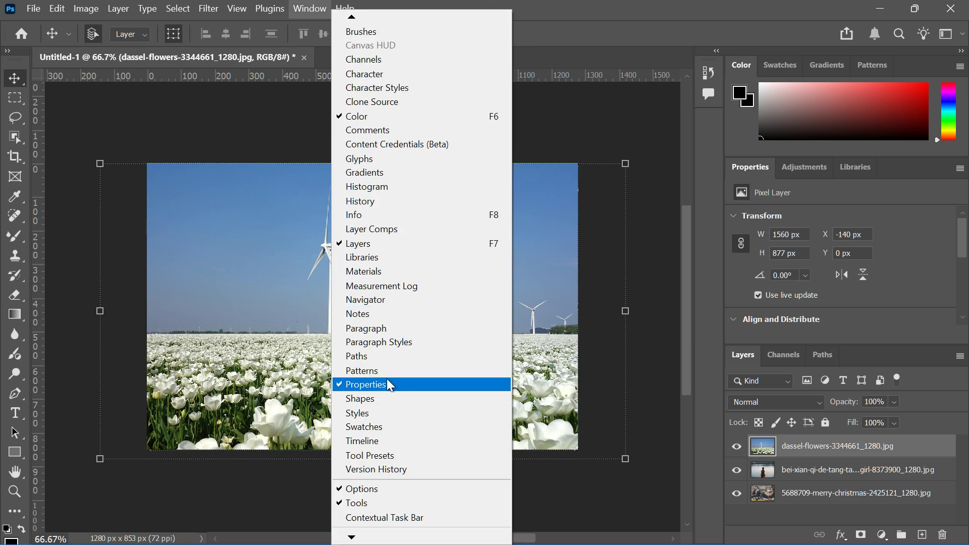
left_click(379, 443)
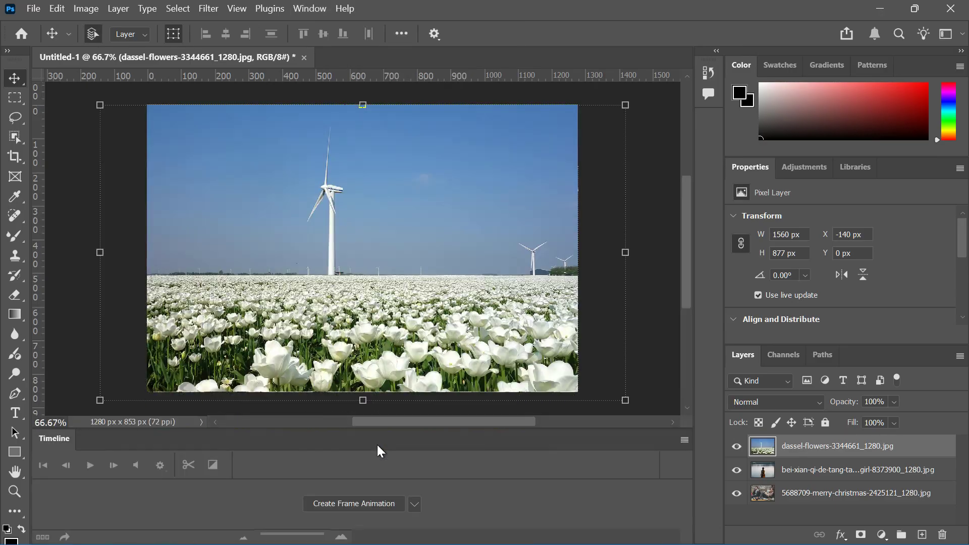
left_click(366, 506)
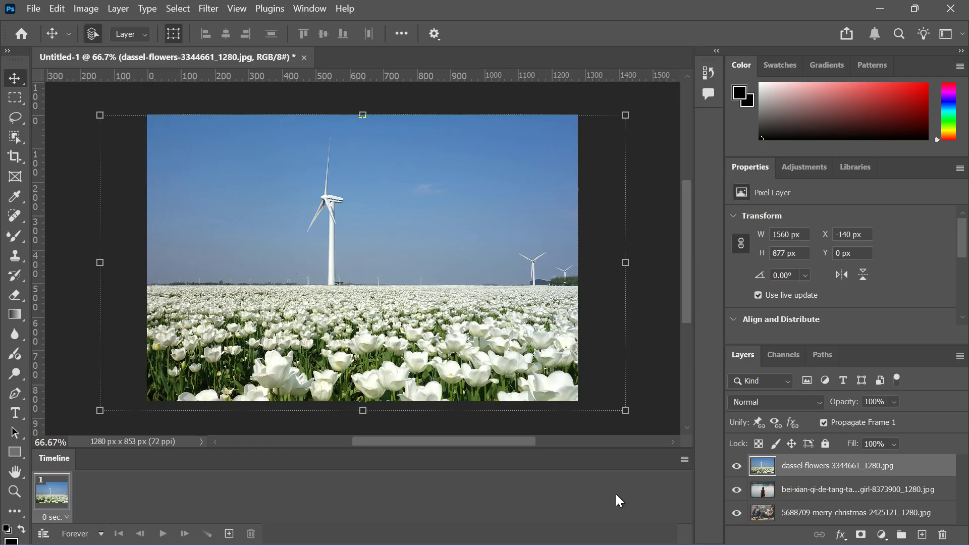
left_click(685, 461)
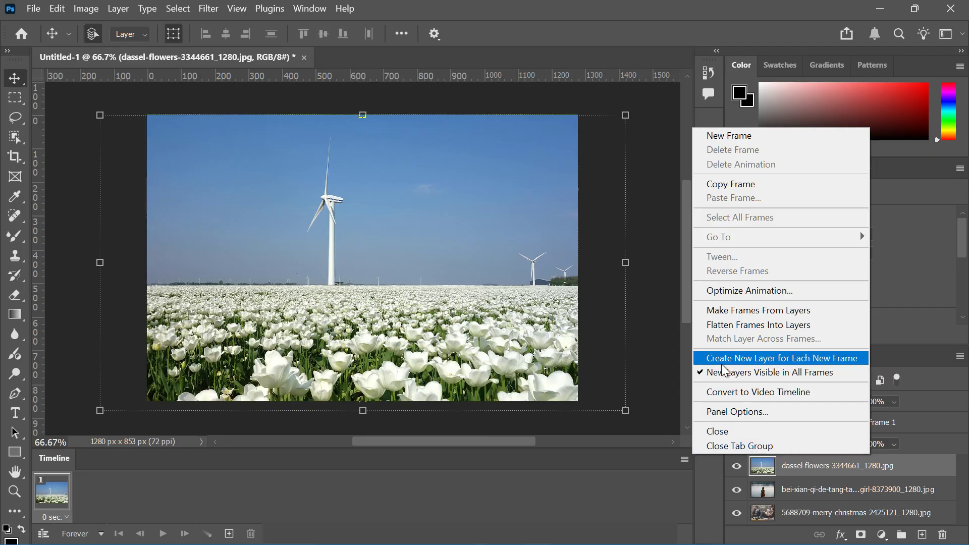
left_click(740, 310)
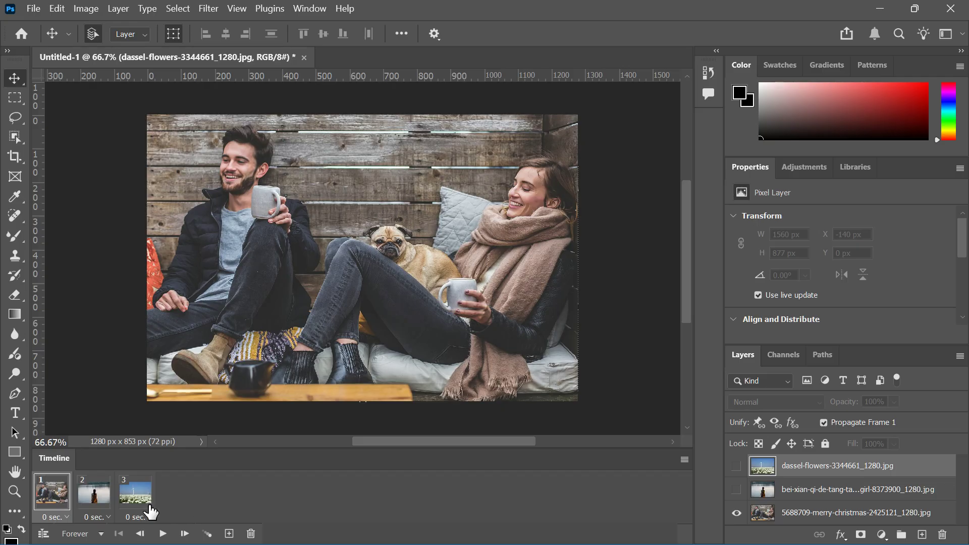
Set the delay of all three animation frames to 0.5 seconds
left_click(56, 518)
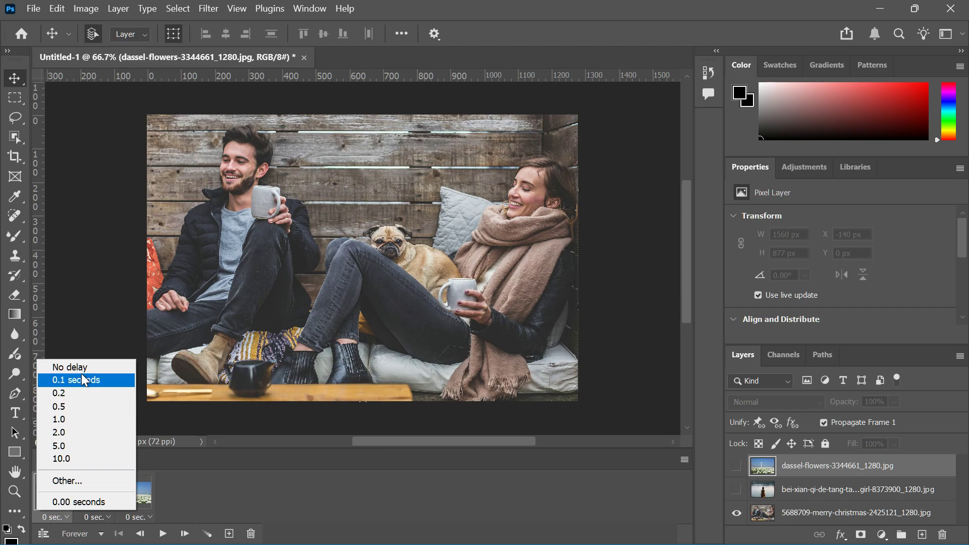
left_click(83, 404)
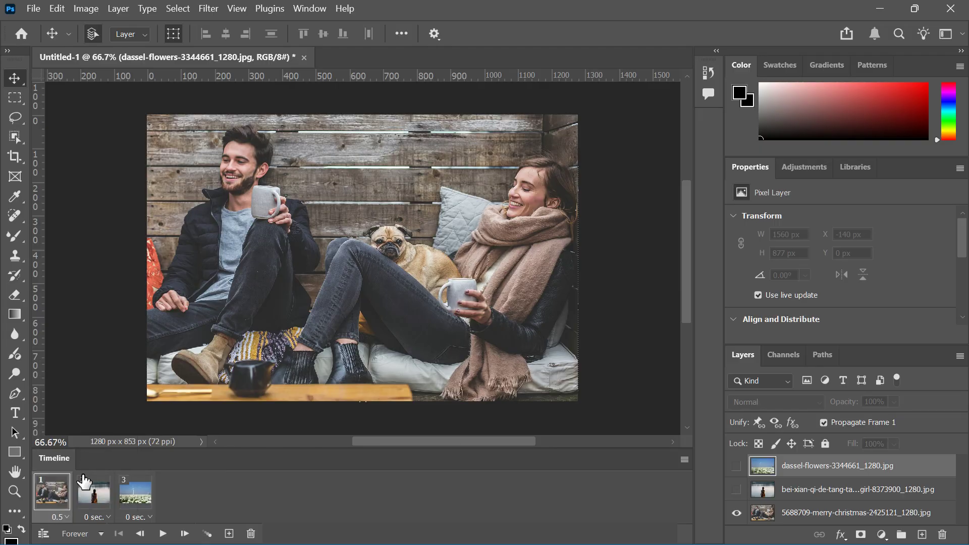
left_click(93, 518)
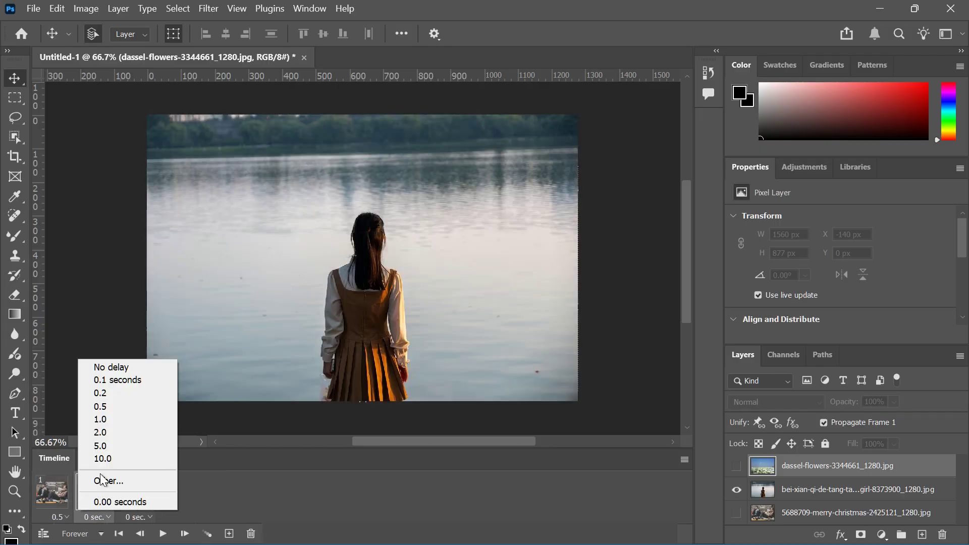
left_click(121, 406)
left_click(139, 533)
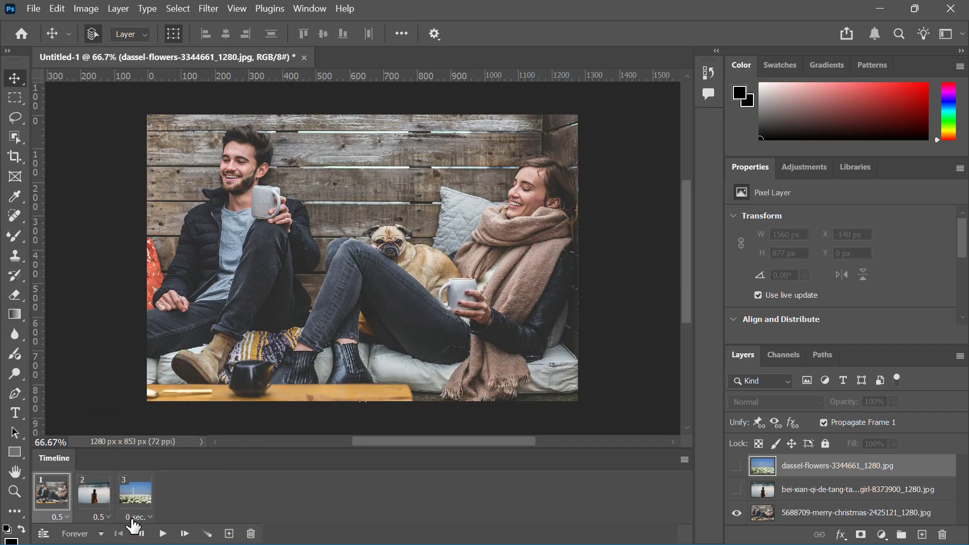
left_click(141, 534)
left_click(147, 517)
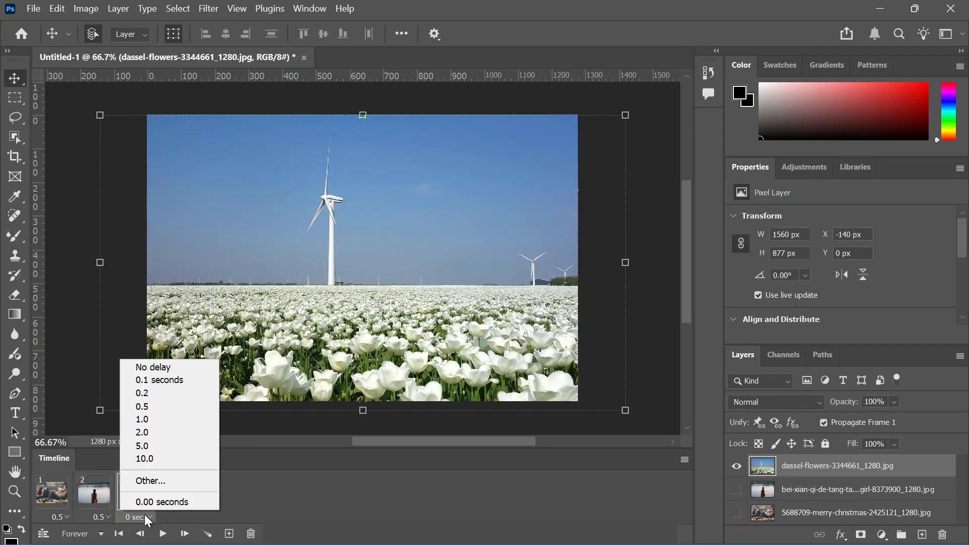
left_click(160, 408)
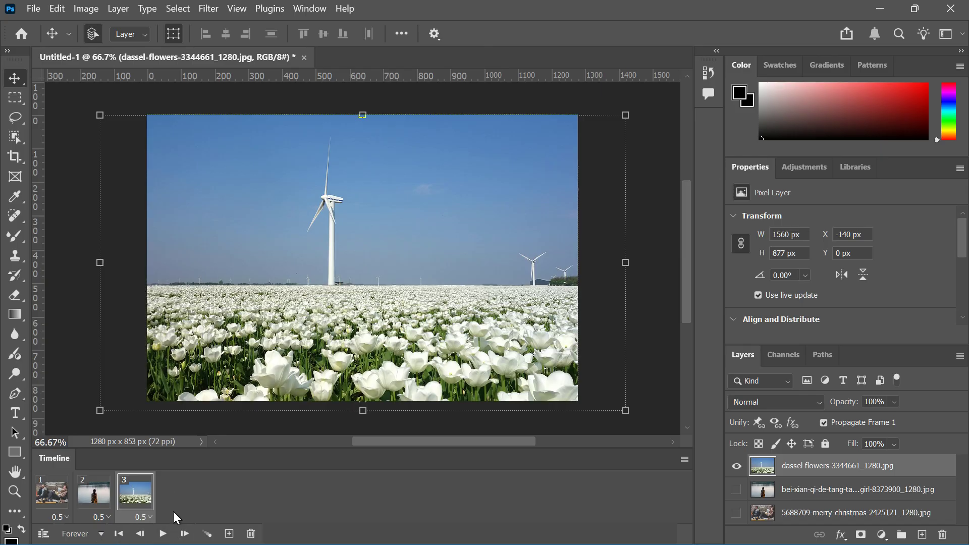
Set the animation's looping to Forever and preview the playback
left_click(79, 535)
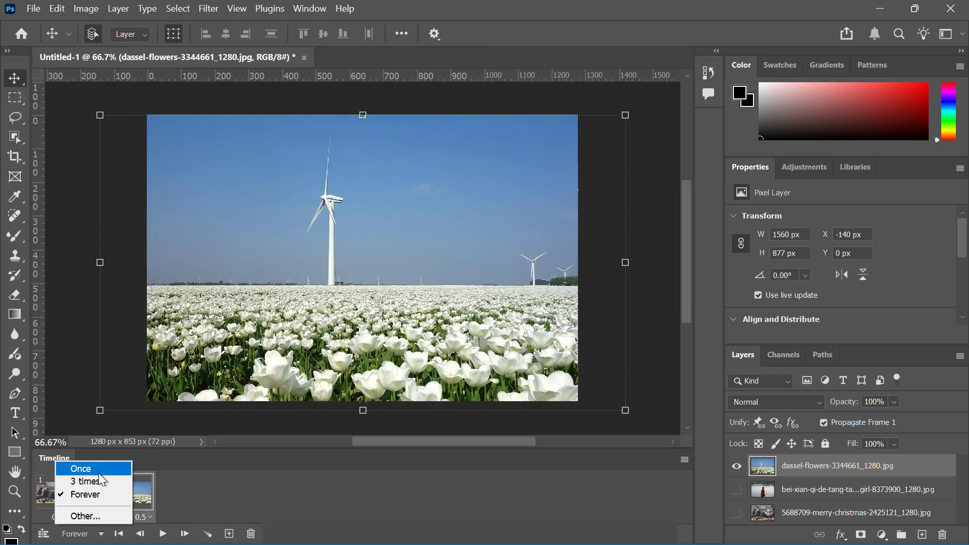
left_click(98, 492)
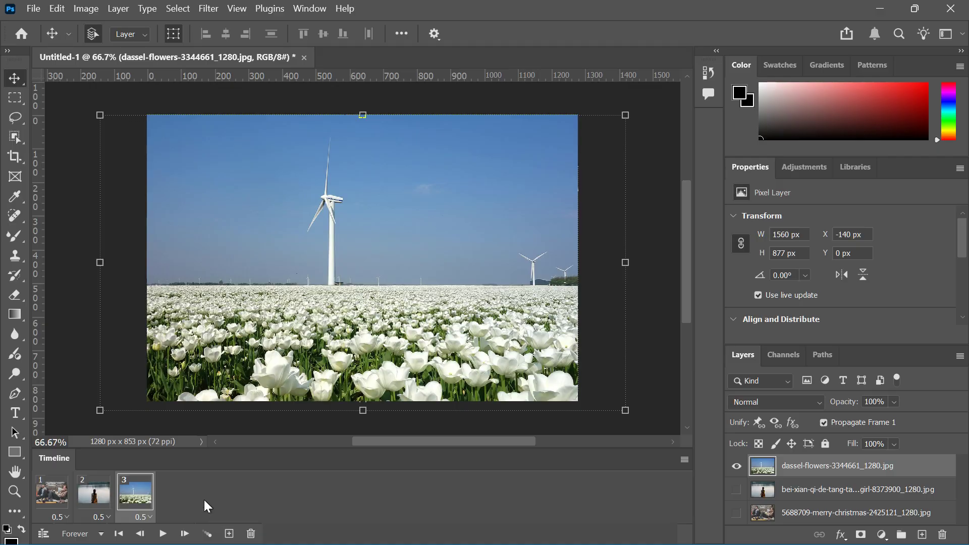
left_click(168, 533)
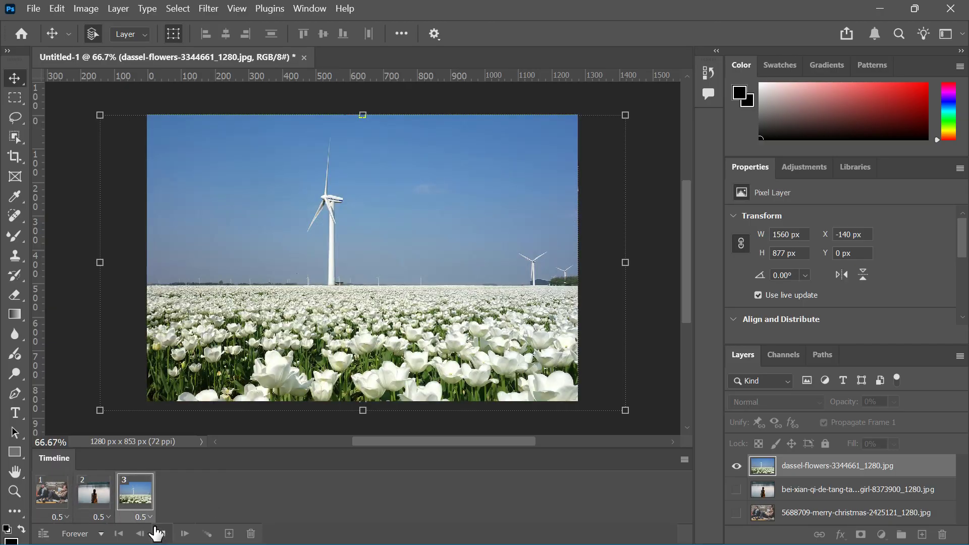
left_click(163, 528)
Move the tulip field frame from third to first place and preview the animation in the new order
left_click_drag(146, 495, 45, 497)
left_click(162, 534)
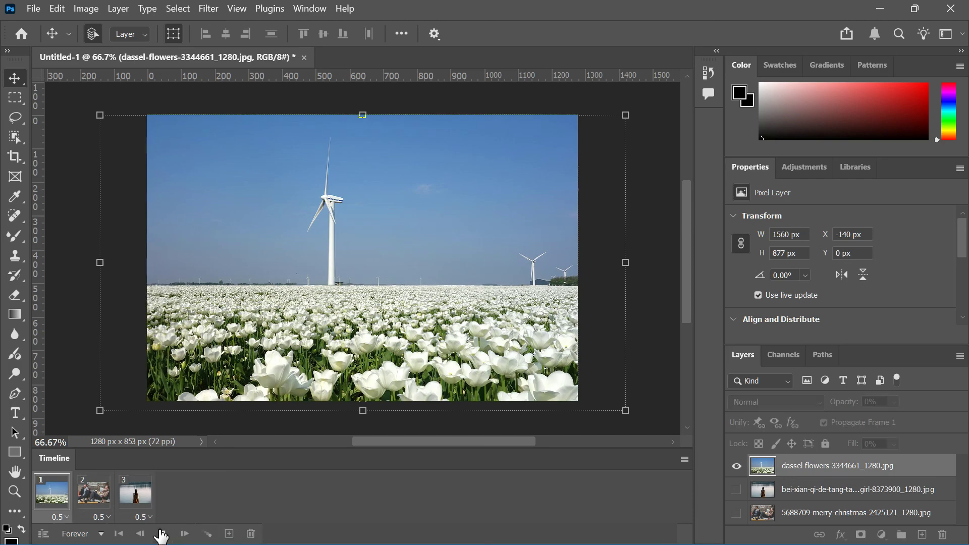
left_click(162, 533)
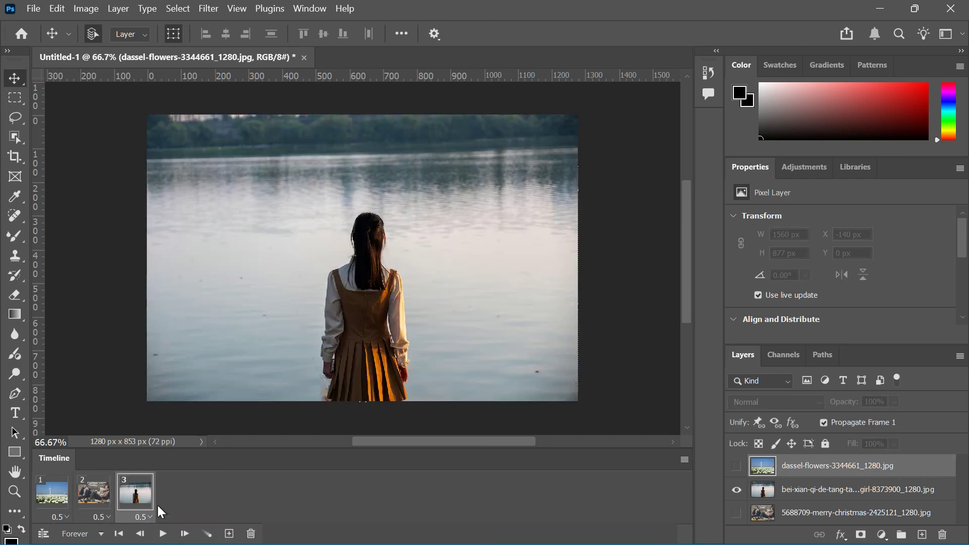
Bring up the Export As settings for the animation and set the file format to GIF
left_click(40, 8)
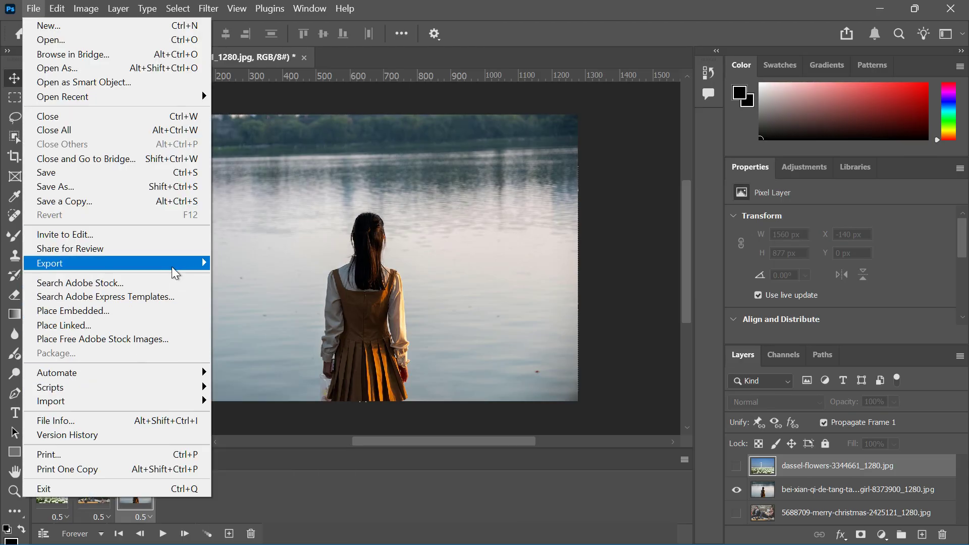
mouse_move(189, 265)
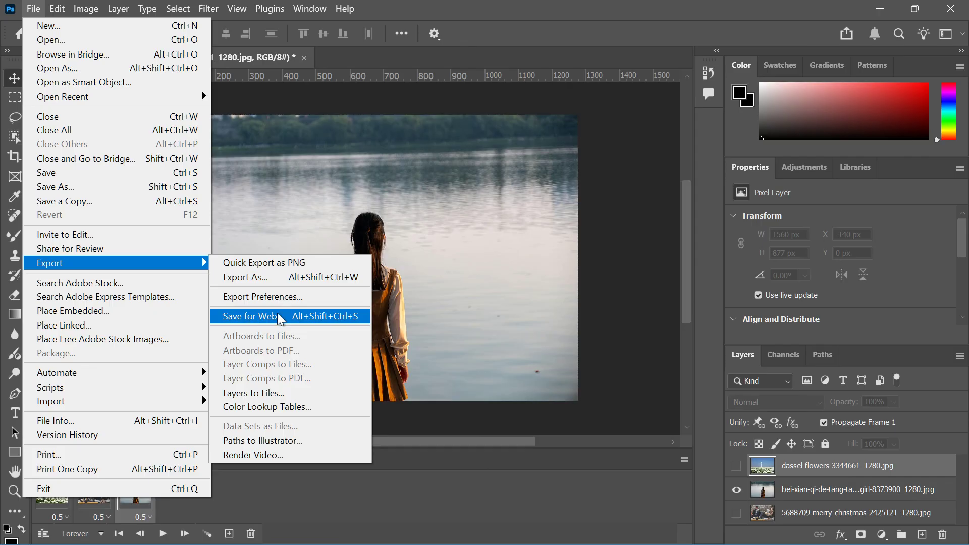
left_click(278, 283)
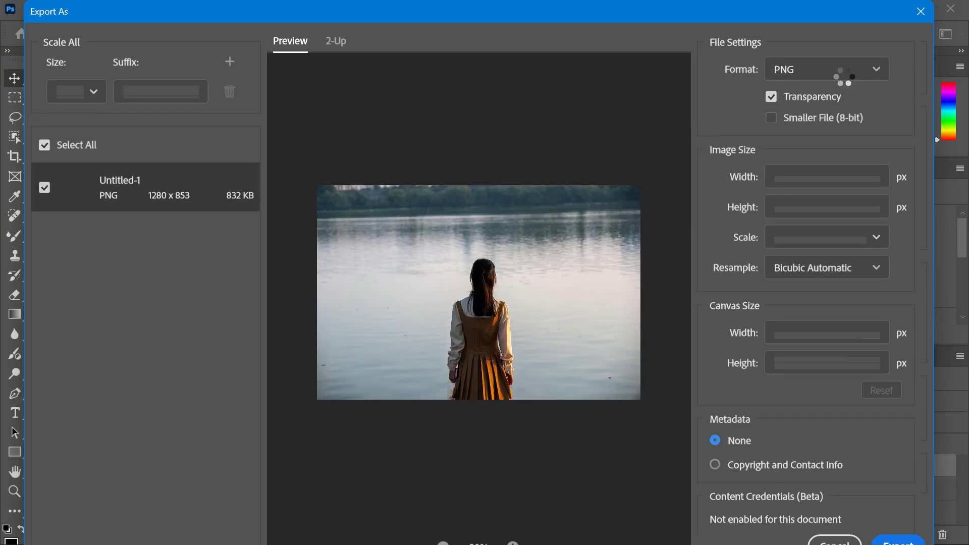
left_click(853, 70)
left_click(836, 139)
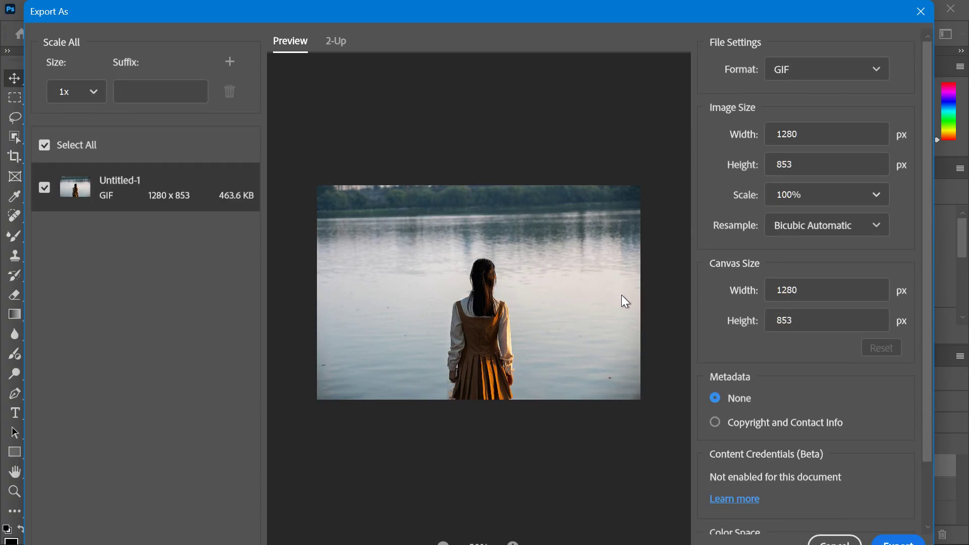
Review the export settings and export the file as Untitled-1.gif to the Photoshop_bin folder
scroll(808, 454, "down", 2)
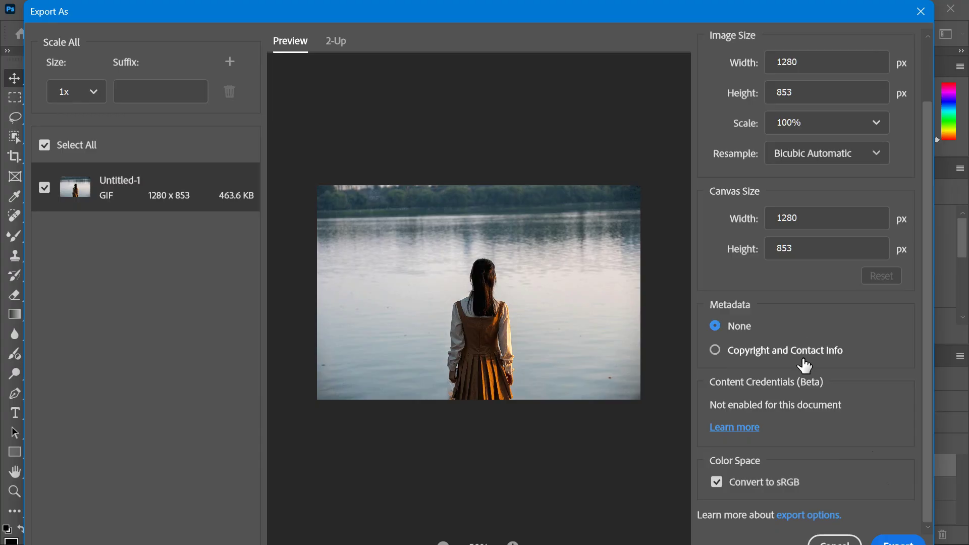
scroll(796, 438, "up", 2)
scroll(810, 444, "down", 2)
left_click(896, 540)
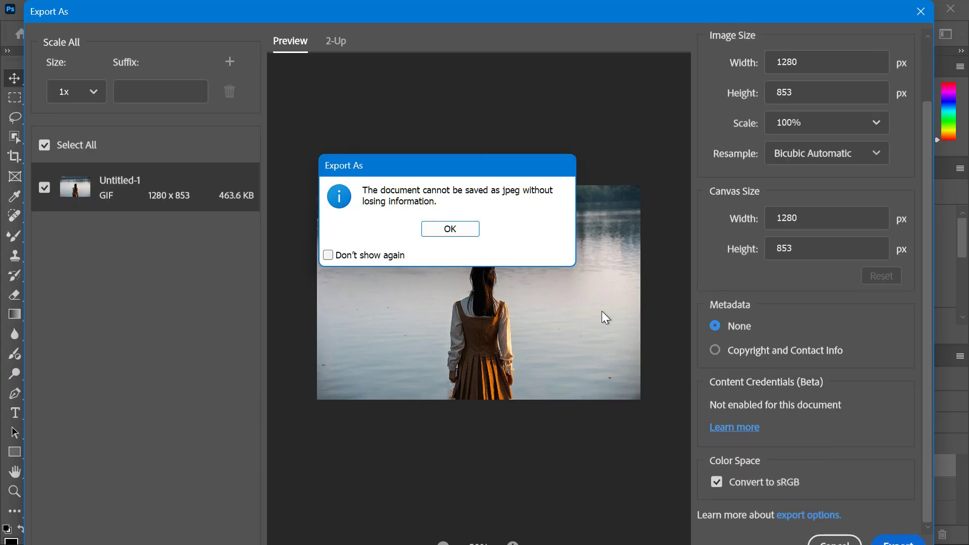
left_click(451, 234)
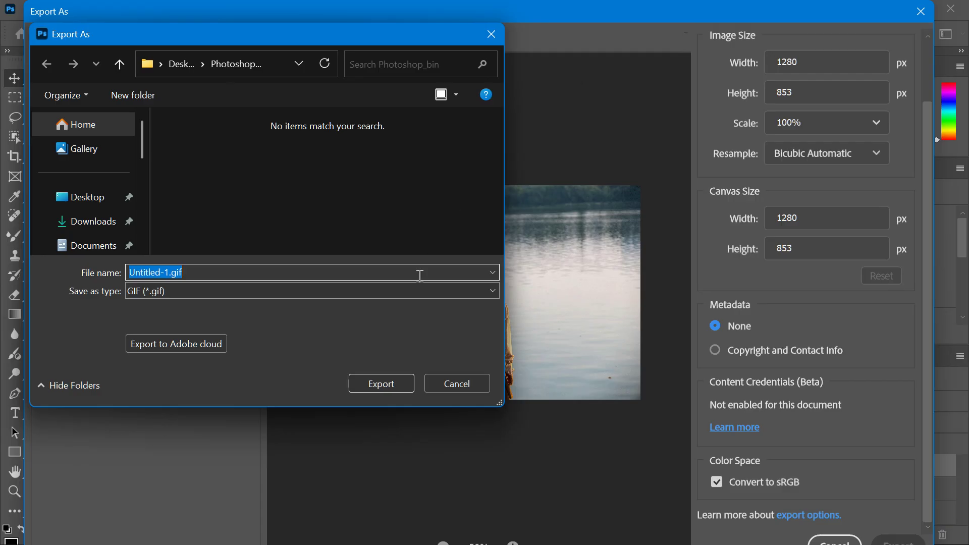
scroll(124, 247, "down", 2)
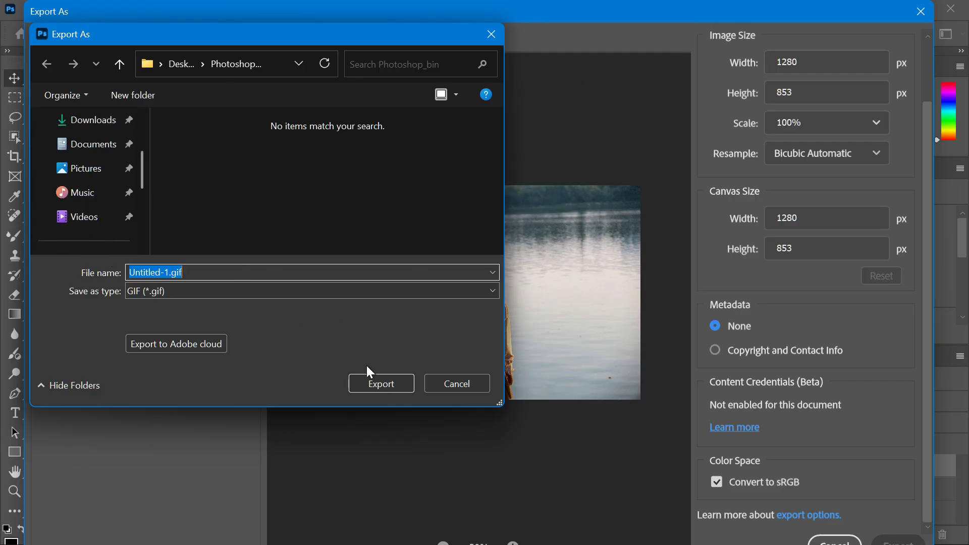
left_click(367, 388)
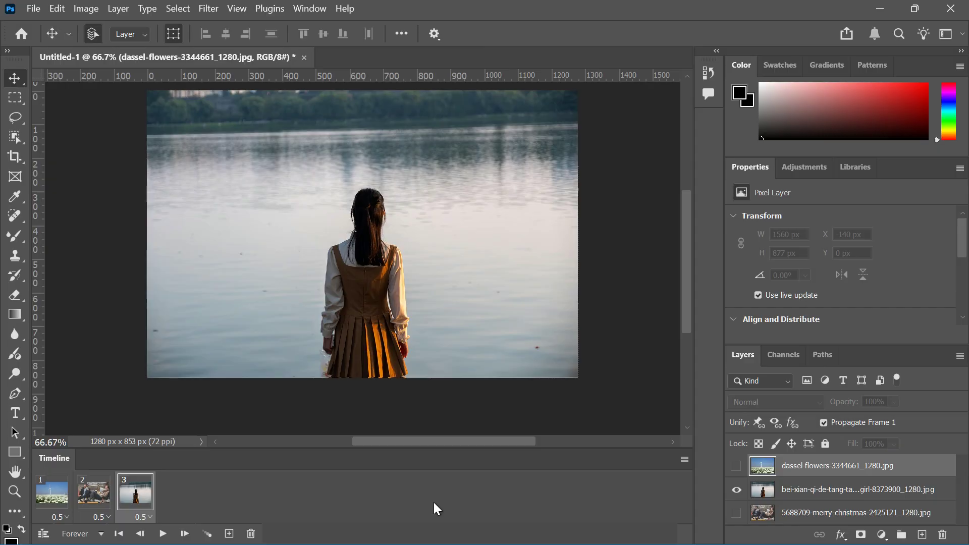
scroll(357, 418, "up", 1)
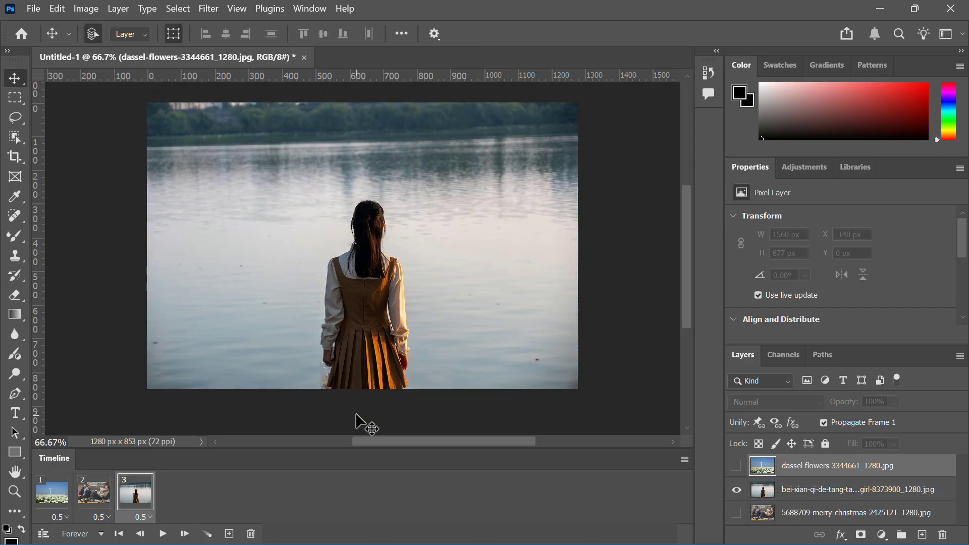